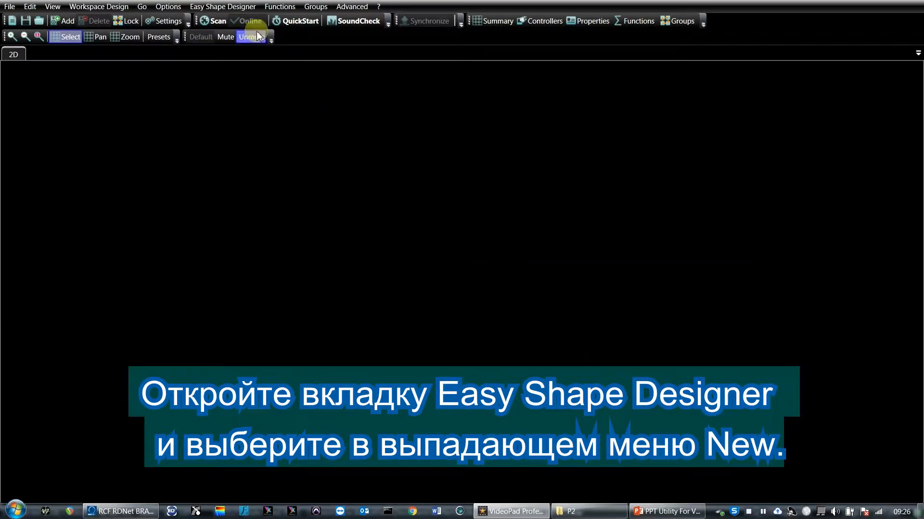
Create a new Easy Shape Designer project in a maximized window and rename the venue MAIN
{"action": "left_click", "coordinate": [235, 8]}
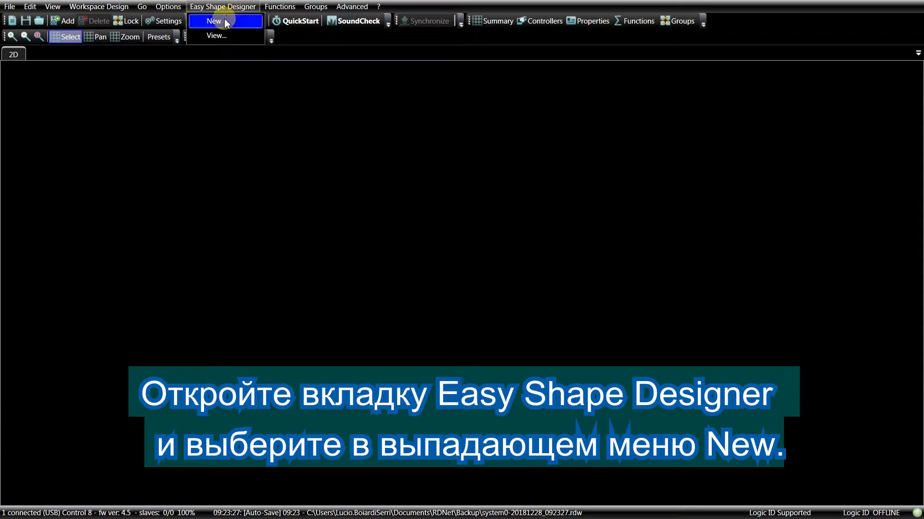
{"action": "left_click", "coordinate": [224, 22]}
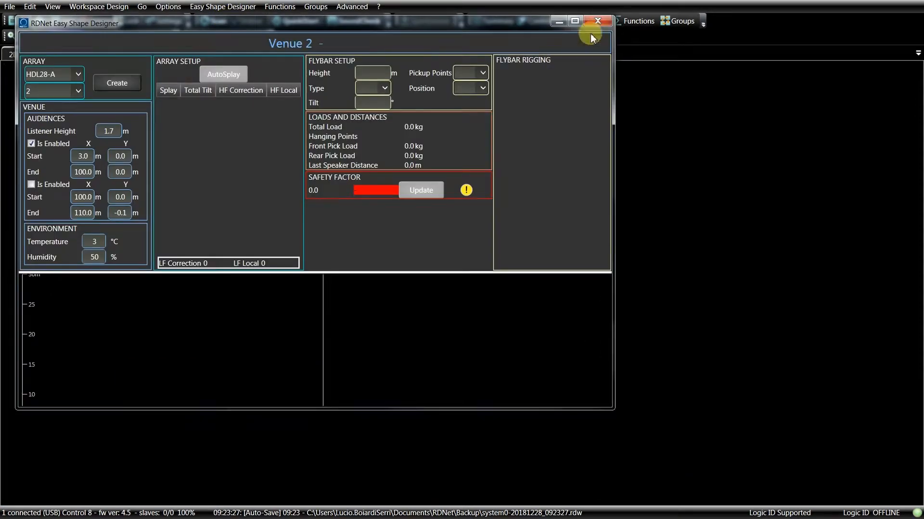
{"action": "left_click", "coordinate": [576, 21]}
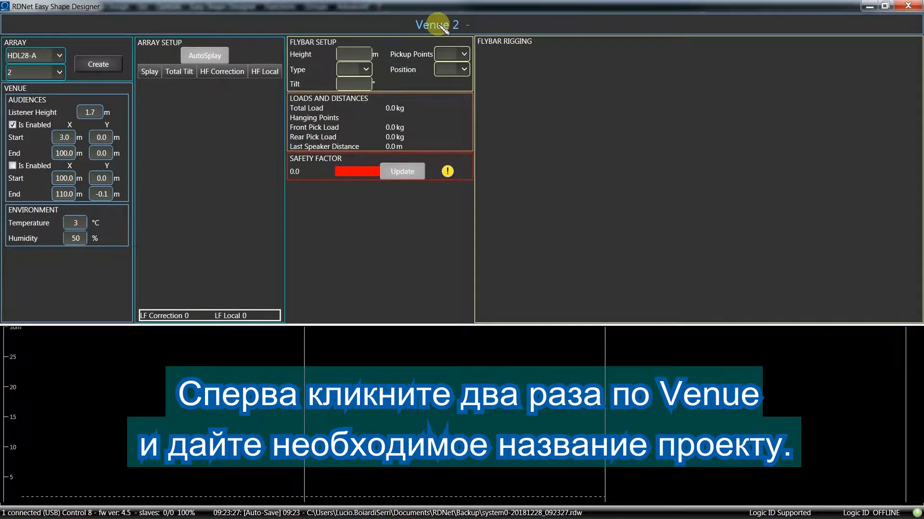
{"action": "double_click", "coordinate": [439, 25]}
{"action": "type", "text": "MAIN"}
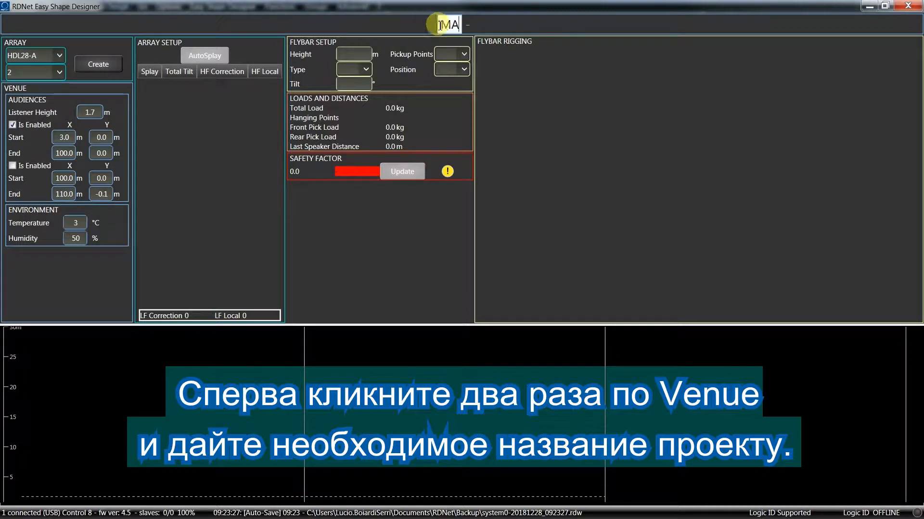
{"action": "key", "text": "Return"}
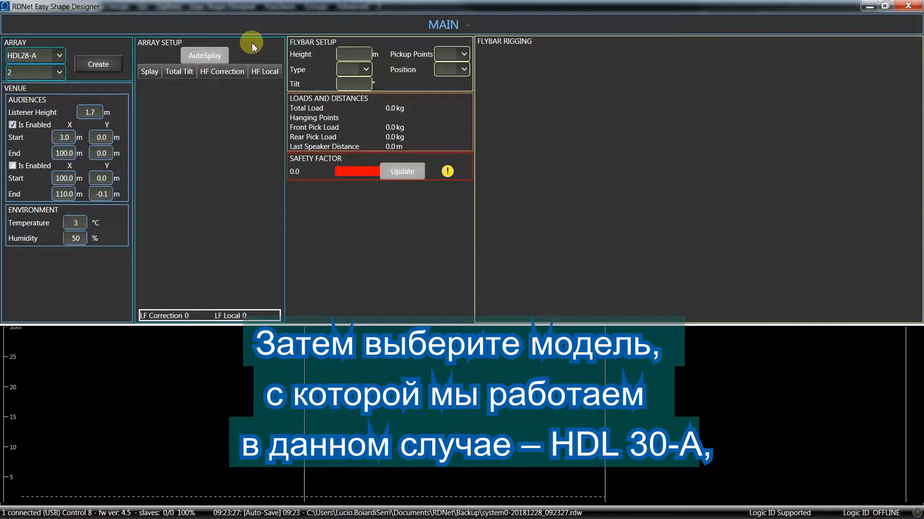
Create an array of 8 HDL30-A elements
{"action": "left_click", "coordinate": [59, 56]}
{"action": "left_click", "coordinate": [48, 82]}
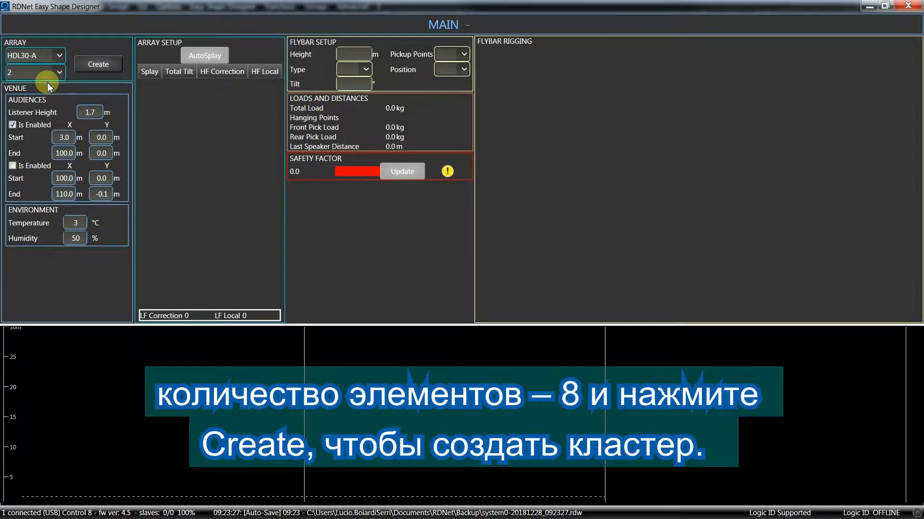
{"action": "left_click", "coordinate": [57, 73]}
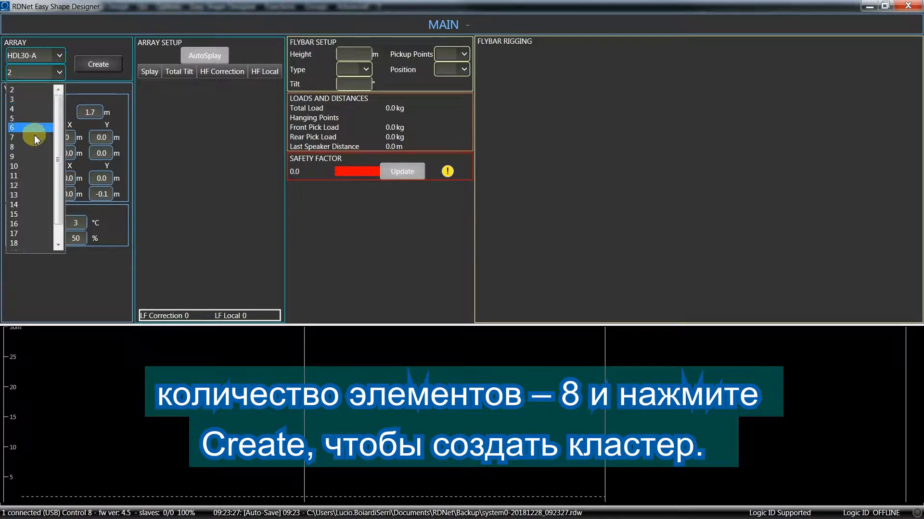
{"action": "left_click", "coordinate": [32, 146]}
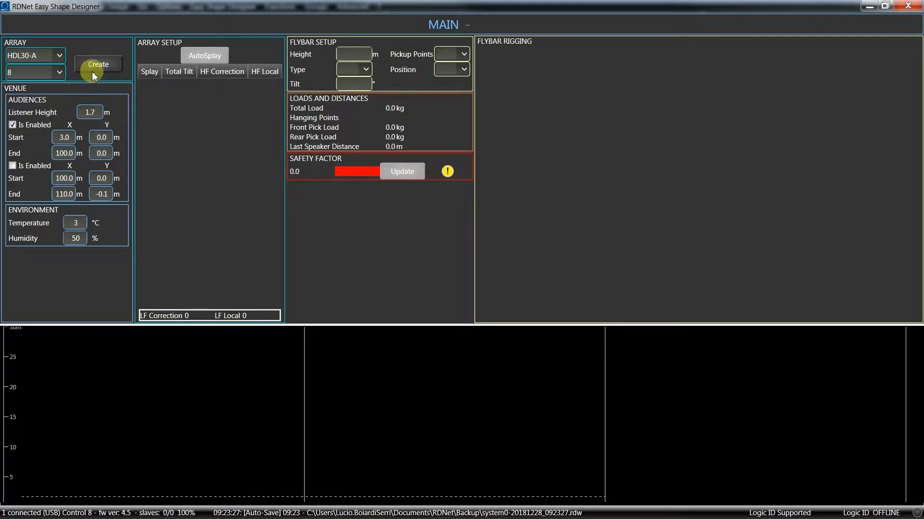
{"action": "left_click", "coordinate": [97, 67]}
Set the first audience area's X range to start at 7 m and end at 65 m
{"action": "left_click_drag", "start_coordinate": [93, 113], "coordinate": [72, 108]}
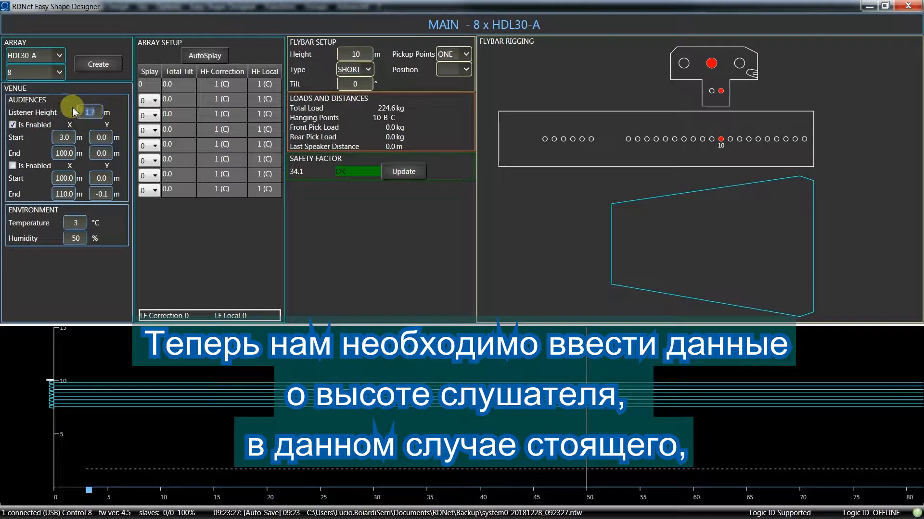
{"action": "double_click", "coordinate": [67, 137]}
{"action": "type", "text": "765"}
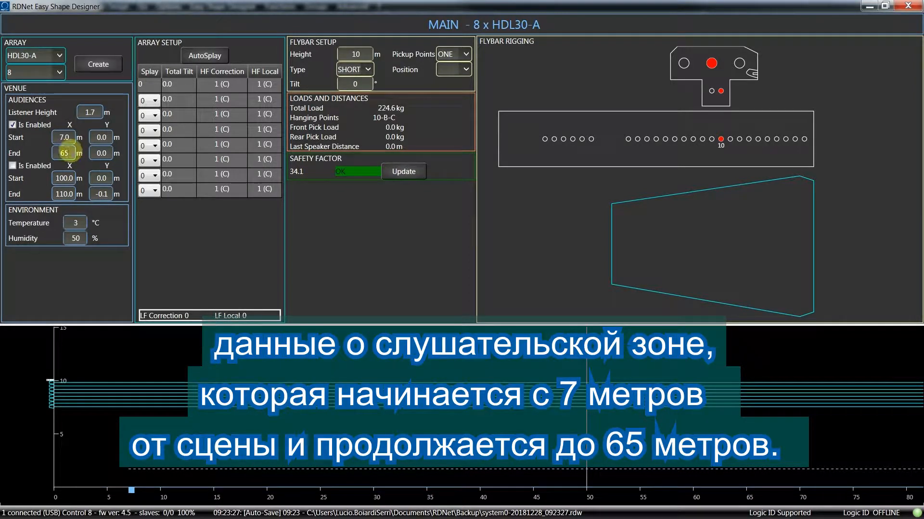
{"action": "key", "text": "Return"}
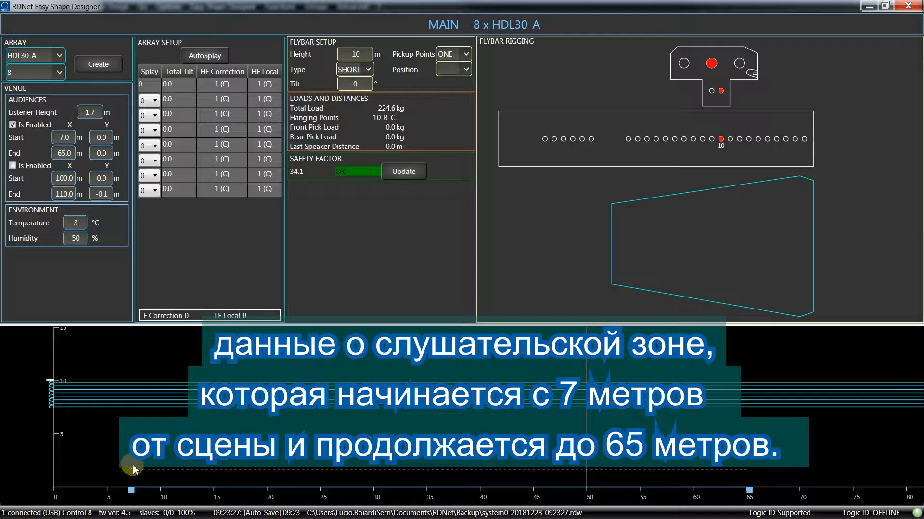
Enable the second audience area with X start 65 m, X end 80 m and an end height of 3 m
{"action": "left_click", "coordinate": [13, 166]}
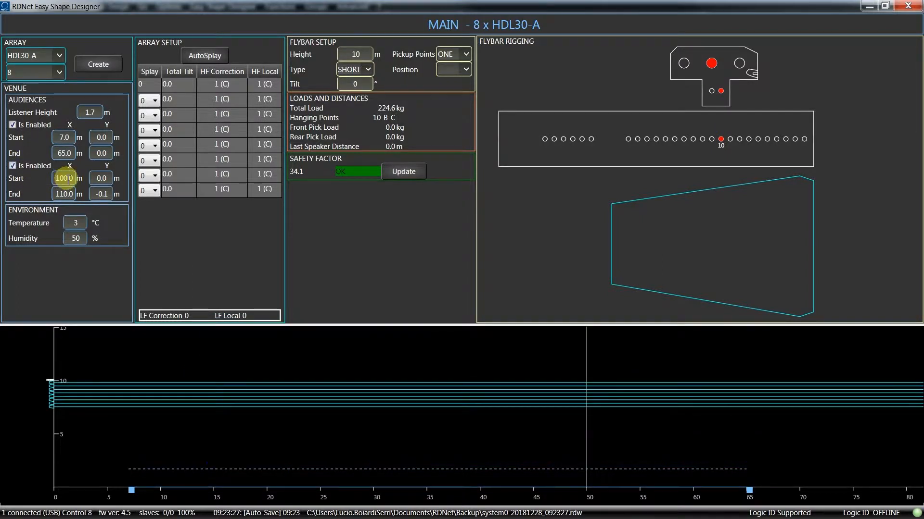
{"action": "left_click", "coordinate": [64, 179]}
{"action": "type", "text": "65"}
{"action": "left_click", "coordinate": [69, 195]}
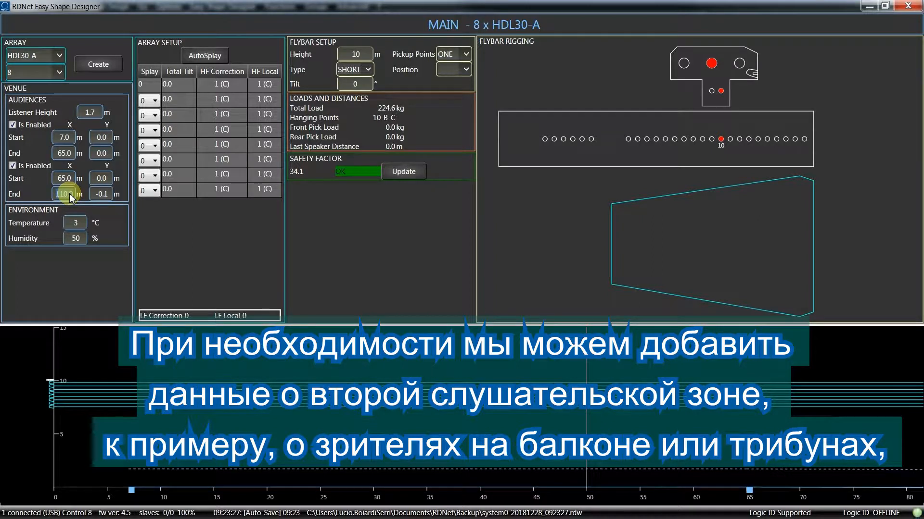
{"action": "type", "text": "80"}
{"action": "left_click", "coordinate": [107, 194]}
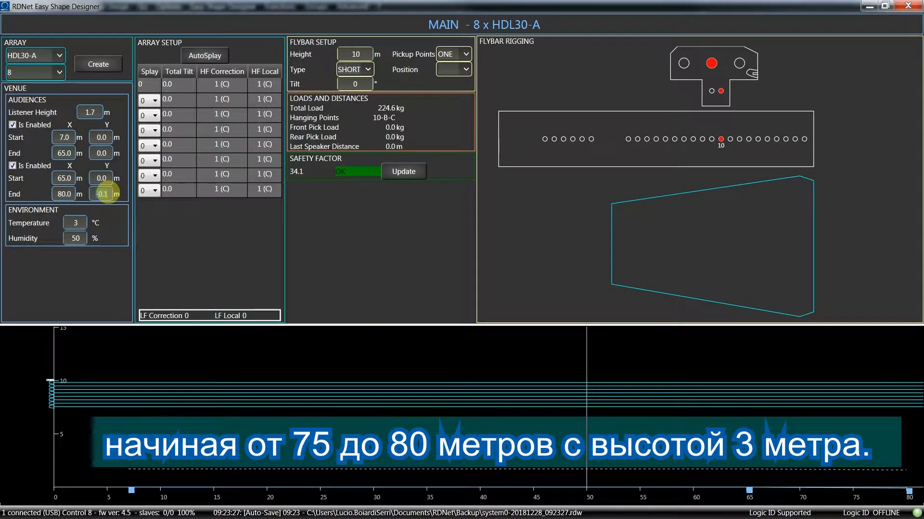
{"action": "type", "text": "3"}
{"action": "key", "text": "Return"}
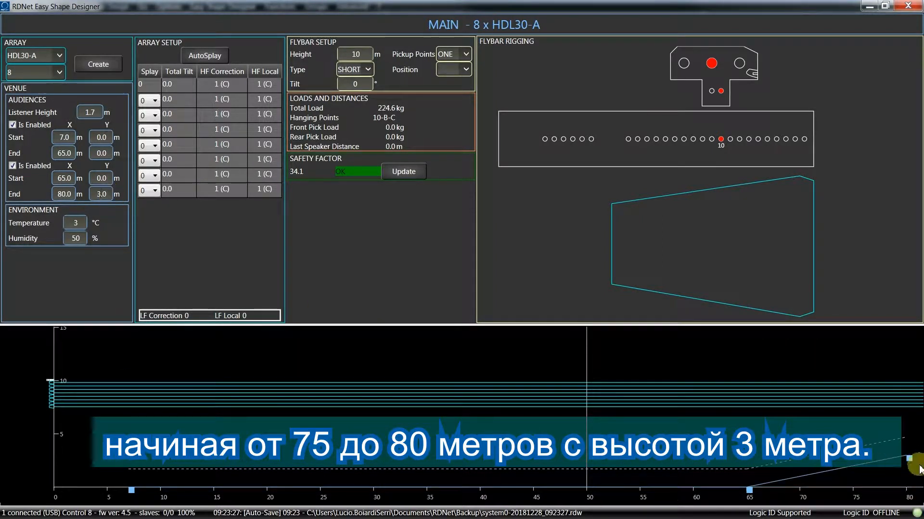
Reshape the second audience area in the plot to run from about 65.1 m, 1.8 m to 74.7 m, 9.2 m, and disable it
{"action": "left_click_drag", "start_coordinate": [909, 461], "coordinate": [853, 392]}
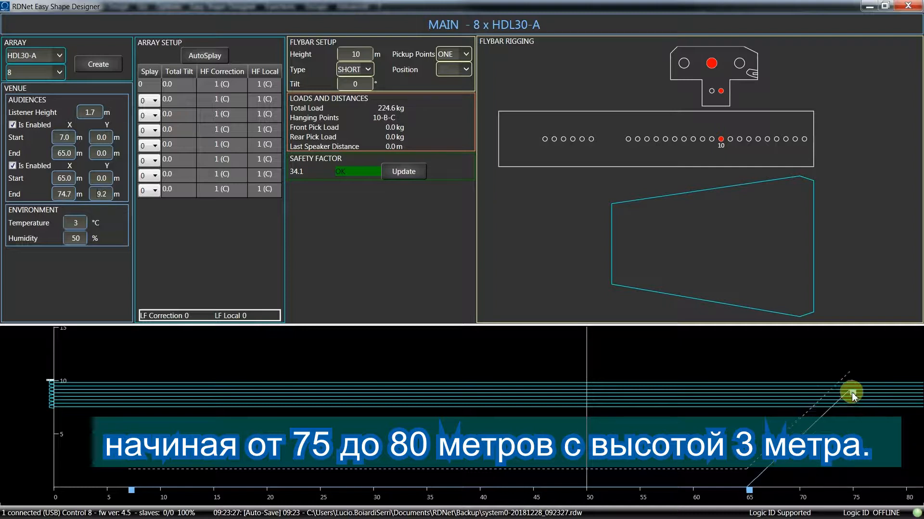
{"action": "left_click_drag", "start_coordinate": [749, 491], "coordinate": [752, 458]}
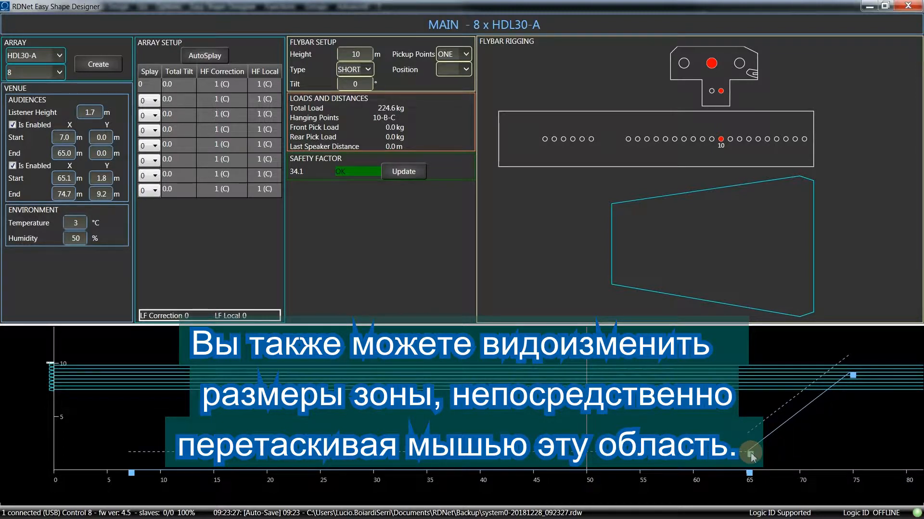
{"action": "left_click", "coordinate": [11, 165]}
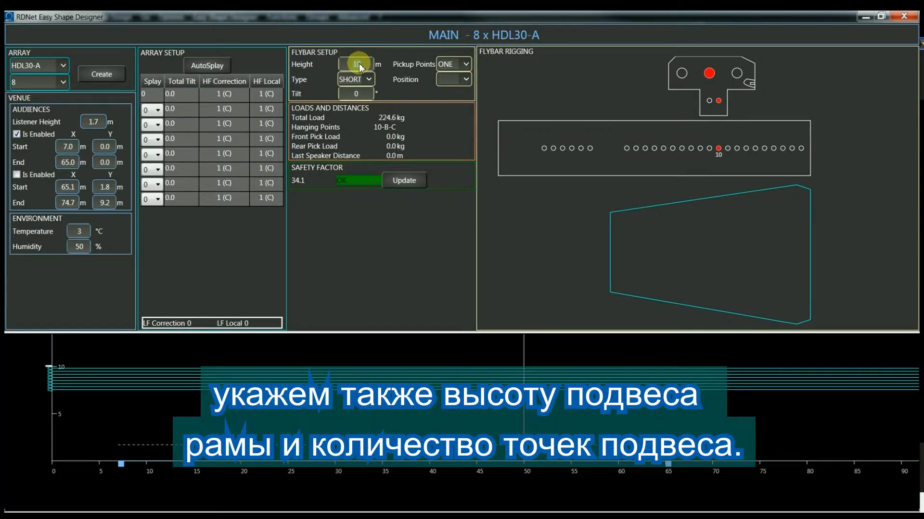
Set the flybar height to 8 m and the pickup points to ONE
{"action": "left_click", "coordinate": [465, 66]}
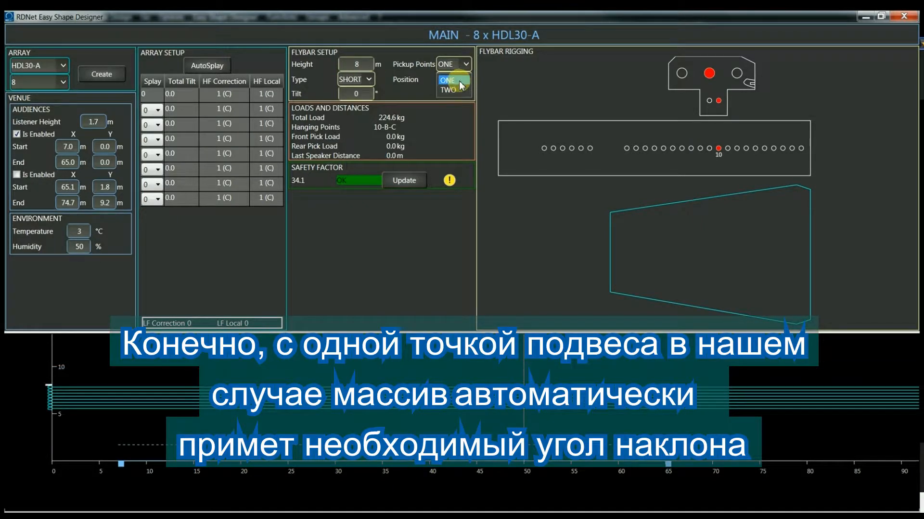
{"action": "left_click", "coordinate": [461, 82]}
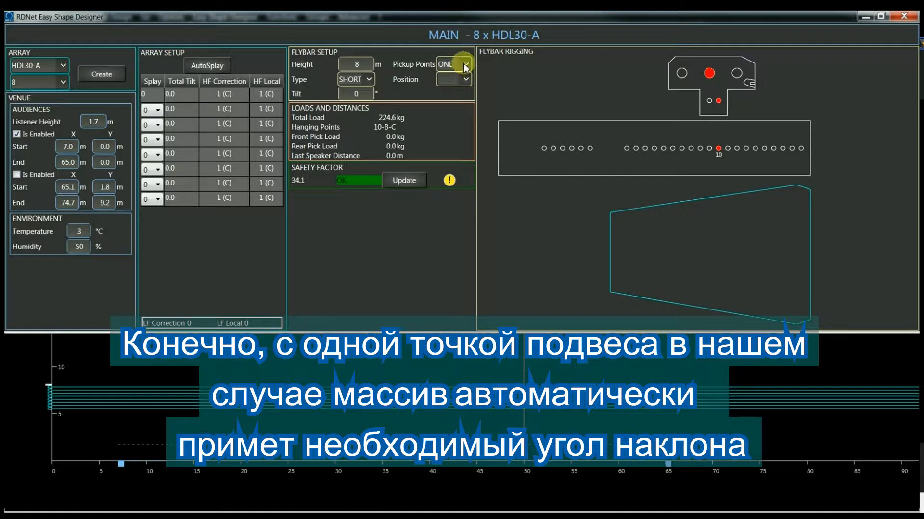
{"action": "left_click", "coordinate": [465, 79]}
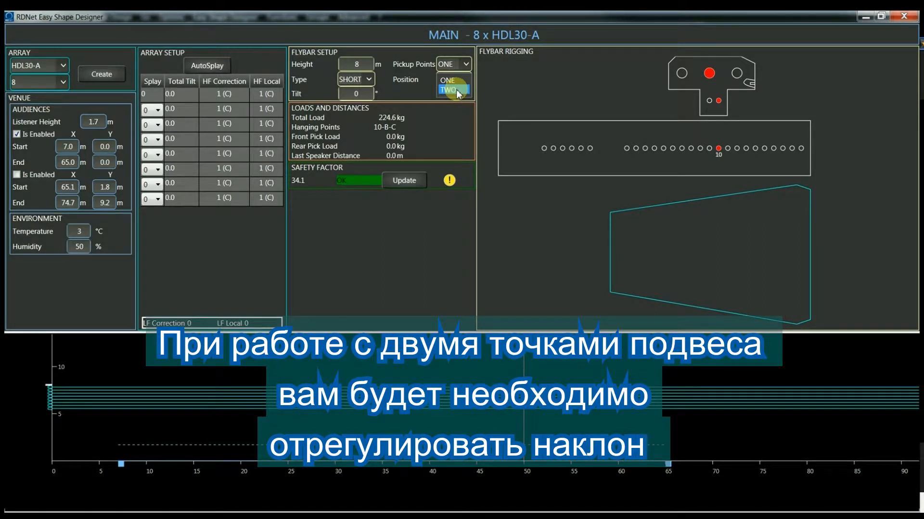
{"action": "left_click", "coordinate": [455, 90]}
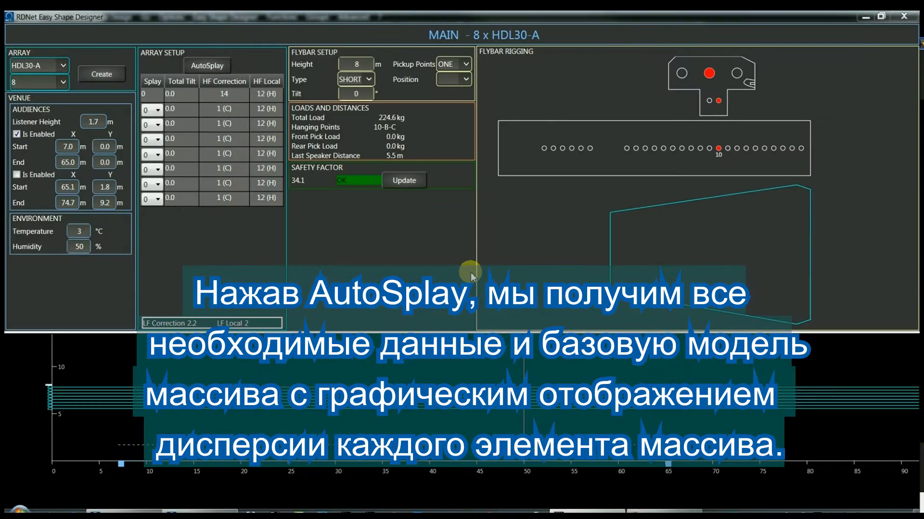
Run AutoSplay on the array and inspect the third and fourth elements' rows in the array setup
{"action": "left_click", "coordinate": [208, 67]}
{"action": "left_click_drag", "start_coordinate": [199, 372], "coordinate": [212, 374]}
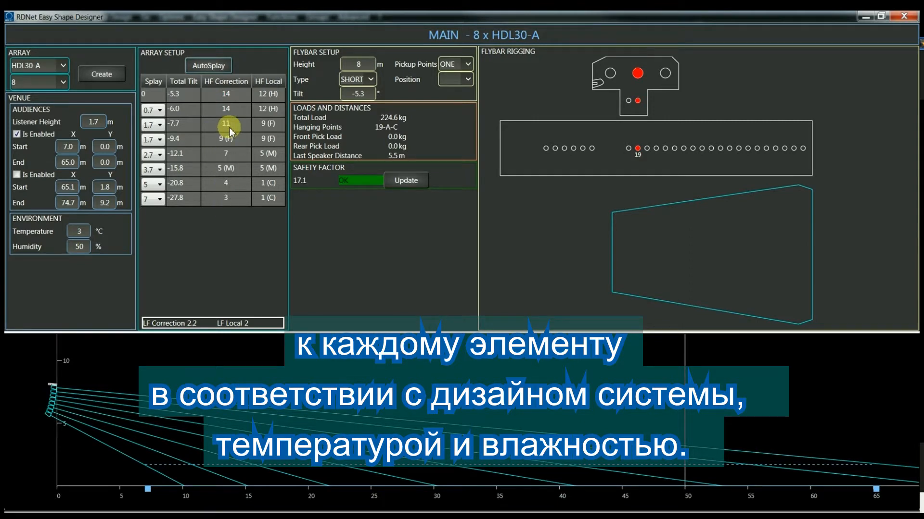
{"action": "left_click", "coordinate": [187, 123]}
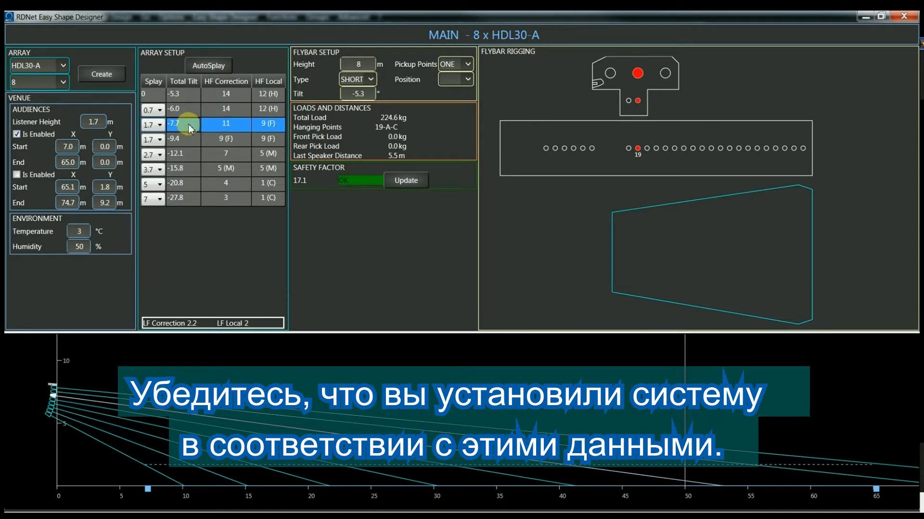
{"action": "left_click", "coordinate": [188, 140]}
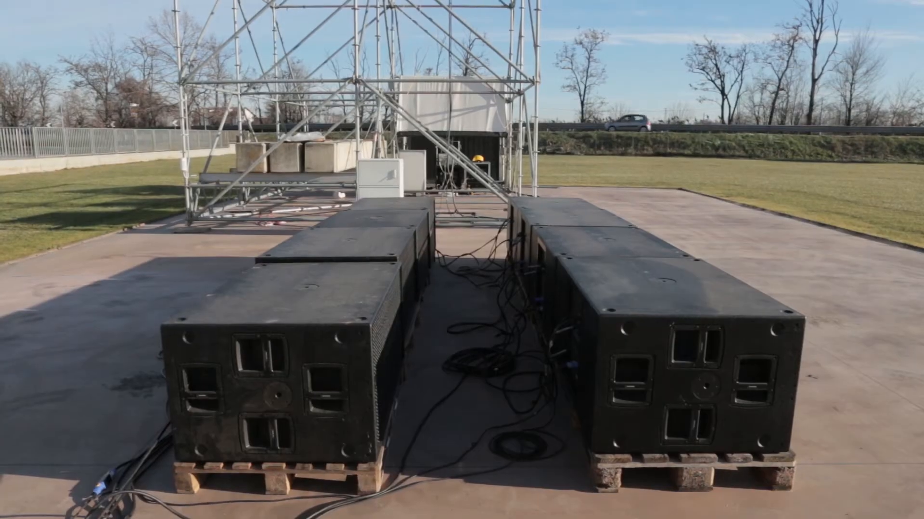